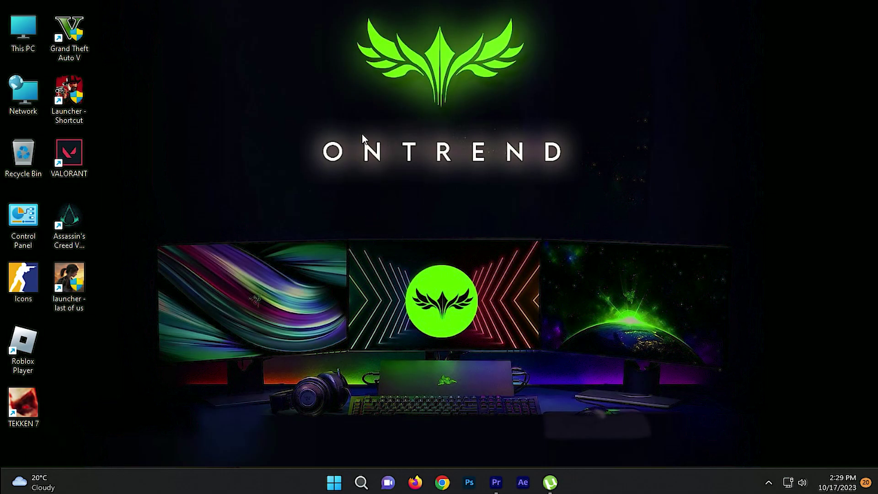
Search Google for 'amd drivers' in Chrome and reach AMD's Drivers and Support page
{"action": "left_click", "coordinate": [442, 482]}
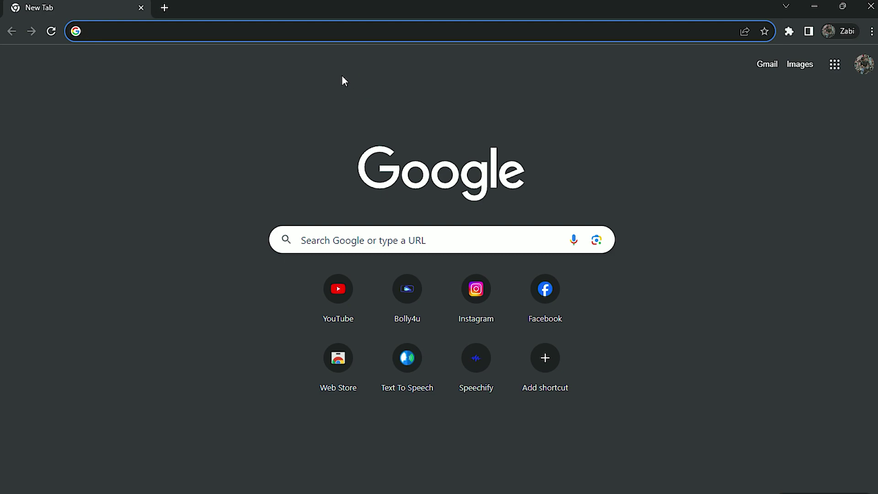
{"action": "type", "text": "AMD"}
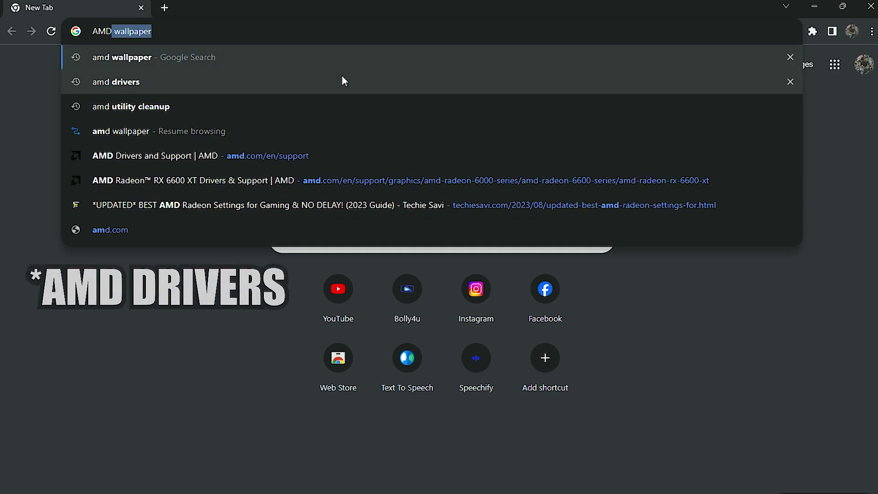
{"action": "type", "text": " DRIVE"}
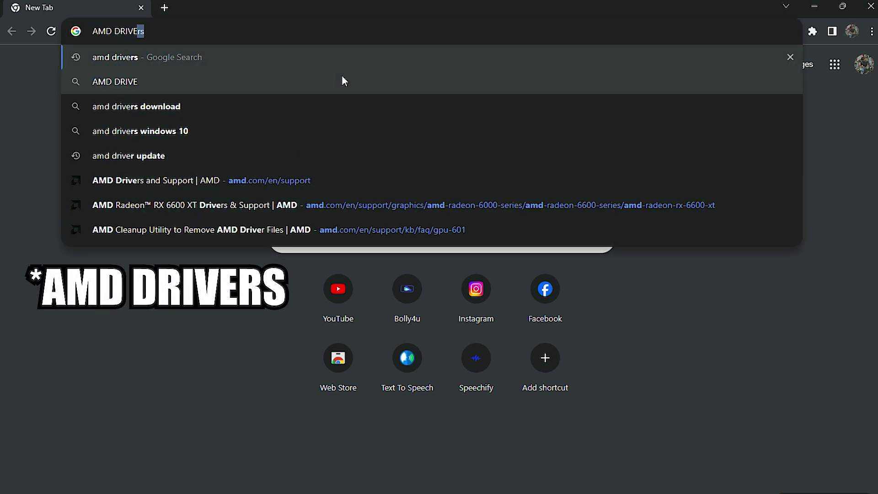
{"action": "type", "text": "RS"}
{"action": "key", "text": "Return"}
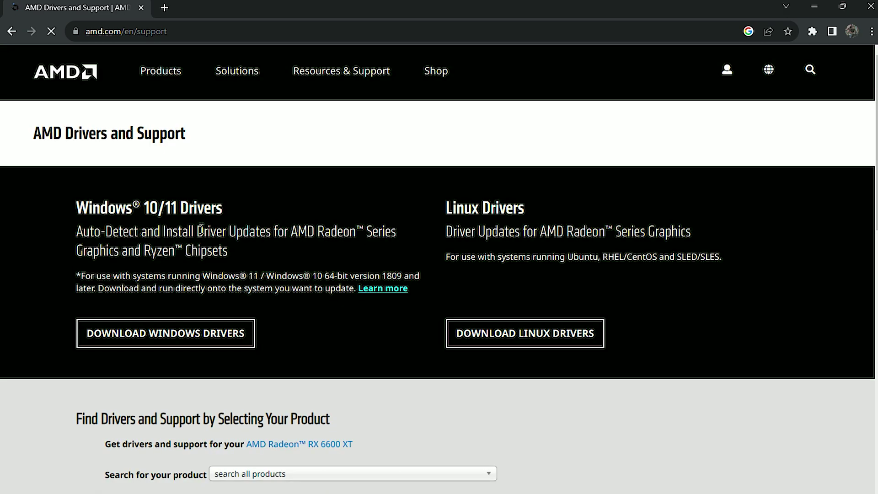
{"action": "scroll", "coordinate": [218, 246], "scroll_direction": "down", "scroll_amount": 2}
{"action": "scroll", "coordinate": [218, 246], "scroll_direction": "down", "scroll_amount": 2}
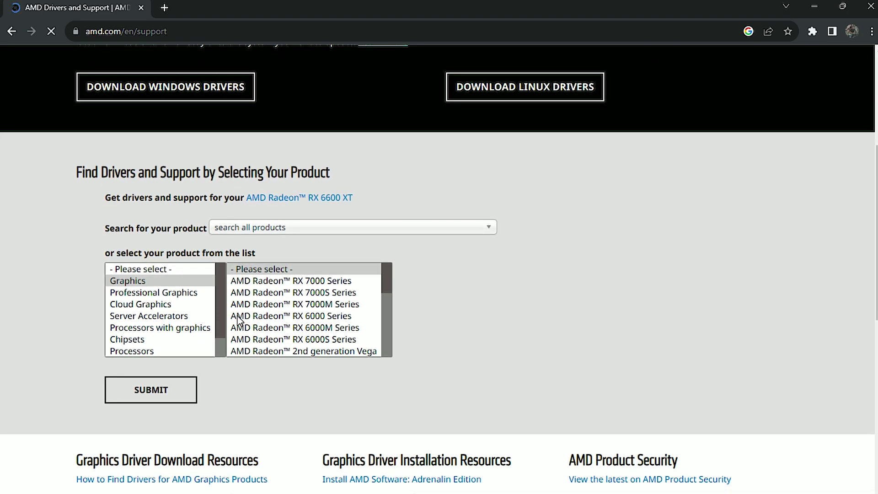
{"action": "scroll", "coordinate": [318, 303], "scroll_direction": "down", "scroll_amount": 2}
{"action": "scroll", "coordinate": [316, 309], "scroll_direction": "up", "scroll_amount": 2}
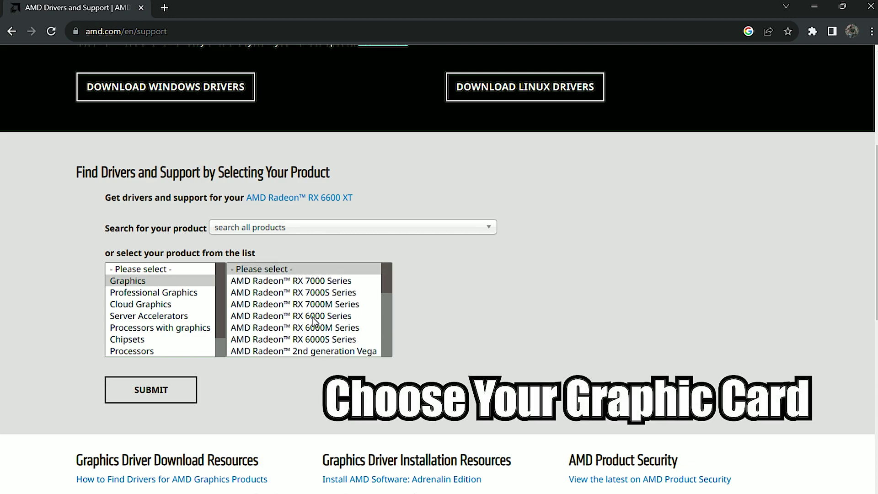
Select RX 6000 Series > RX 6600 Series > RX 6600 XT and submit
{"action": "left_click", "coordinate": [313, 317]}
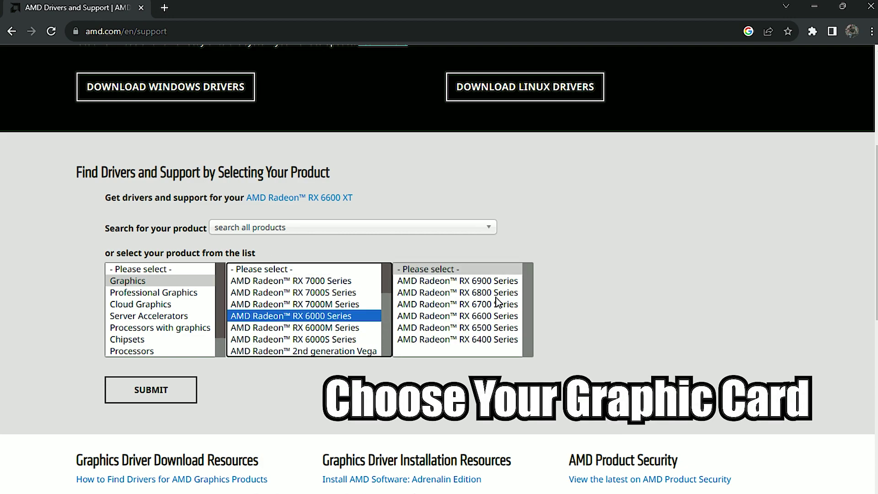
{"action": "left_click", "coordinate": [488, 317]}
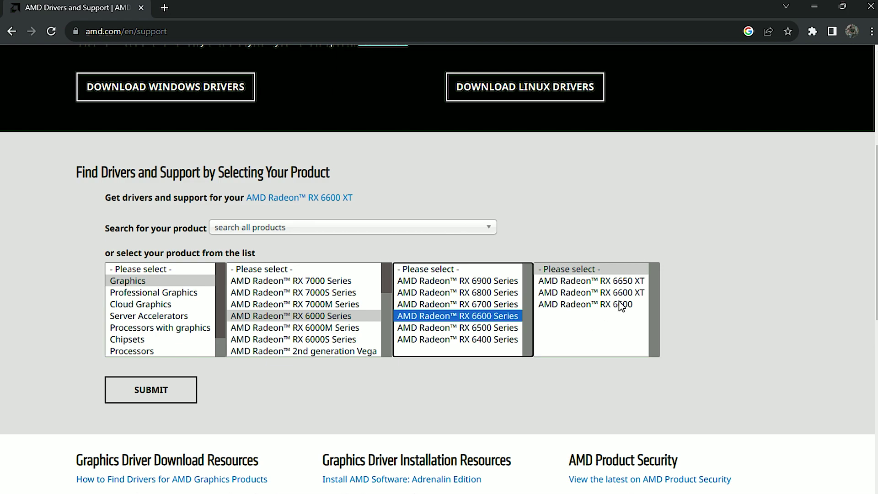
{"action": "left_click", "coordinate": [628, 294]}
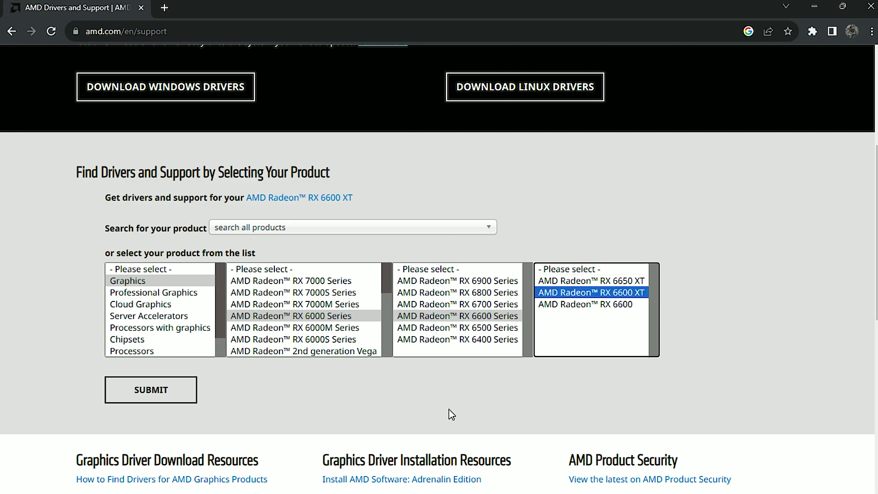
{"action": "left_click", "coordinate": [138, 402]}
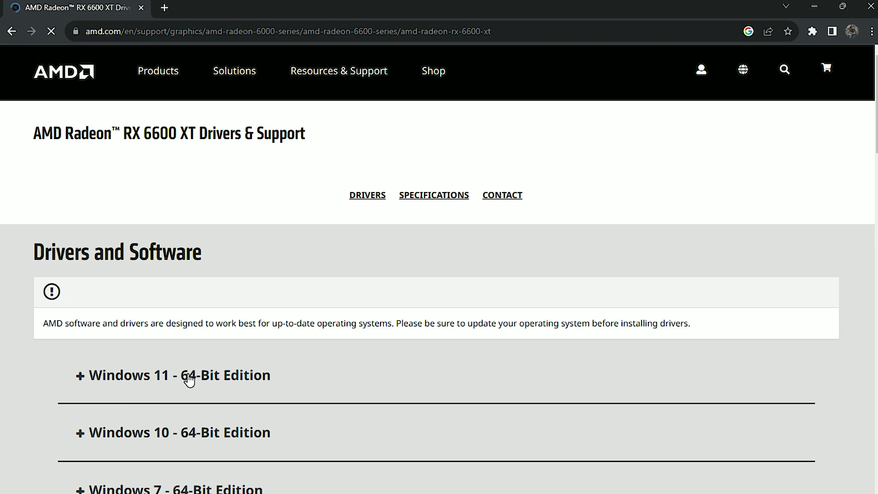
{"action": "scroll", "coordinate": [268, 382], "scroll_direction": "down", "scroll_amount": 1}
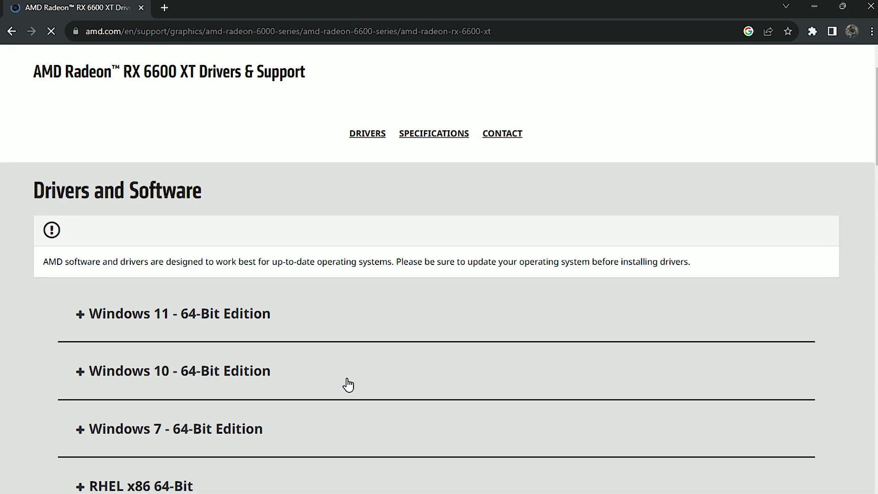
Download the Windows 11 64-Bit installer and dismiss the newsletter sign-up pop-up
{"action": "left_click", "coordinate": [179, 324]}
{"action": "scroll", "coordinate": [403, 294], "scroll_direction": "down", "scroll_amount": 1}
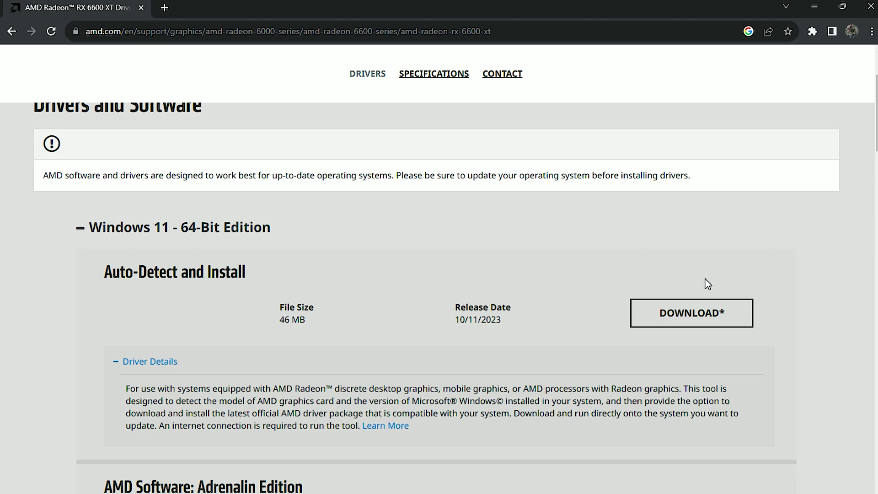
{"action": "left_click", "coordinate": [691, 320]}
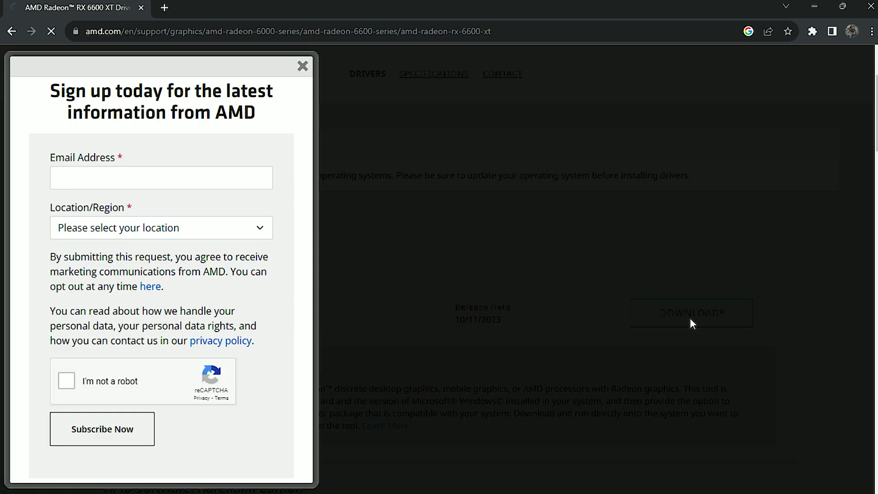
{"action": "left_click", "coordinate": [303, 68]}
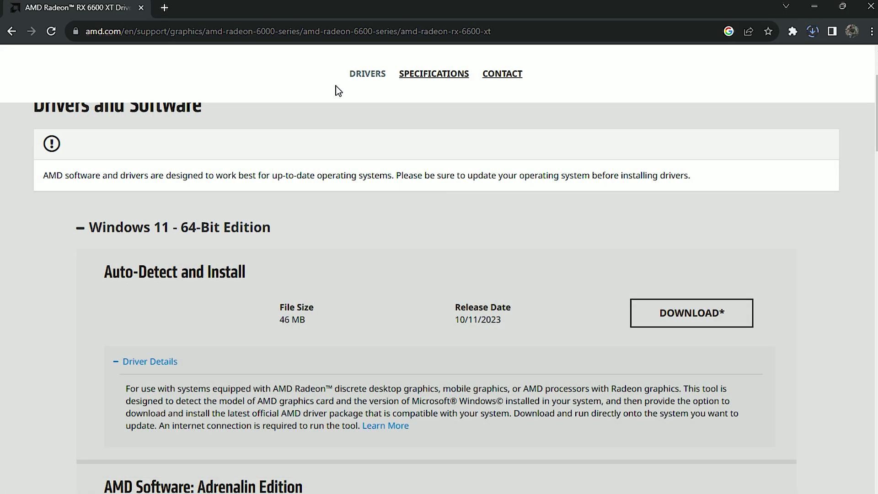
Check the download in Chrome's downloads list and show the finished installer in its folder
{"action": "left_click", "coordinate": [815, 31]}
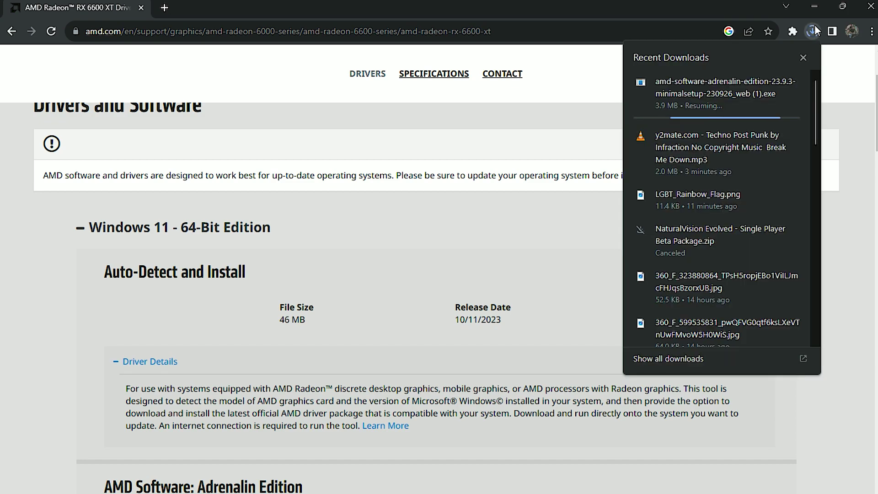
{"action": "left_click", "coordinate": [815, 28]}
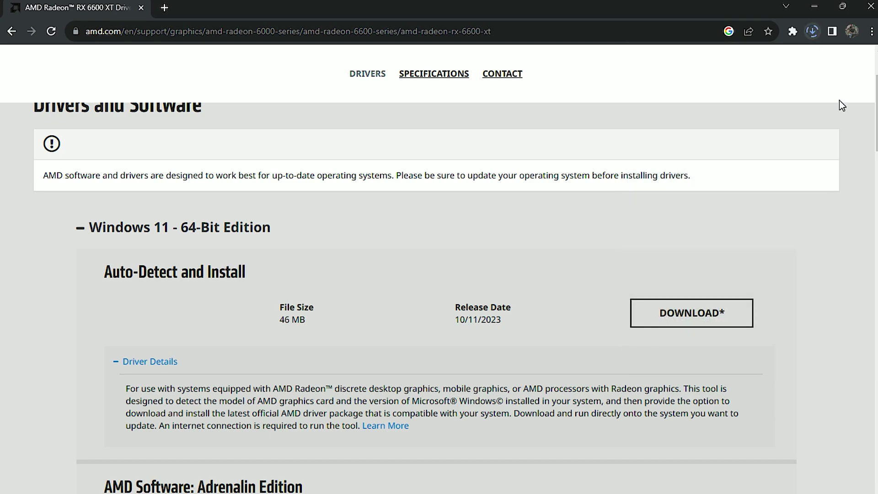
{"action": "left_click", "coordinate": [812, 34]}
{"action": "left_click", "coordinate": [811, 36]}
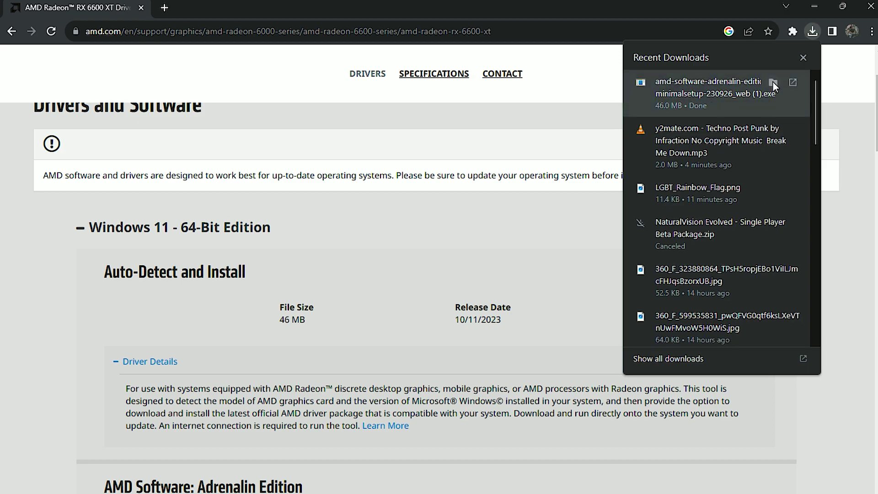
{"action": "left_click", "coordinate": [773, 81]}
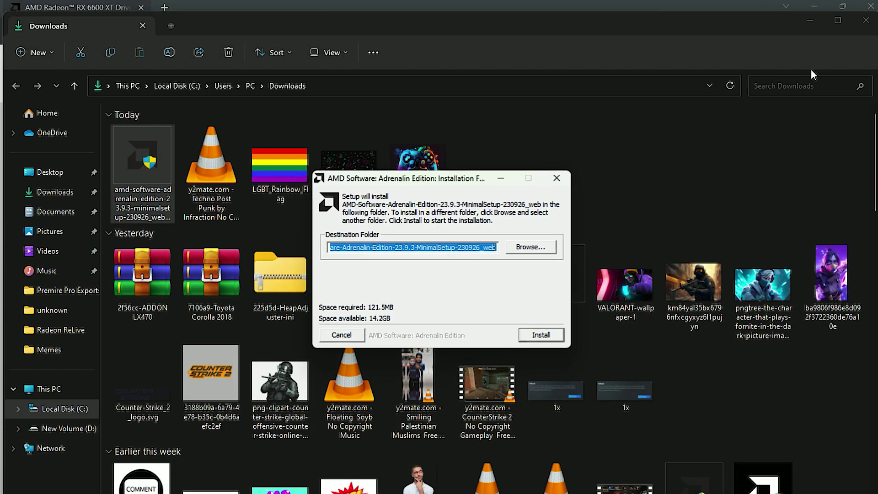
Close the Downloads folder, minimize Chrome, and move focus off the destination path
{"action": "left_click", "coordinate": [859, 26]}
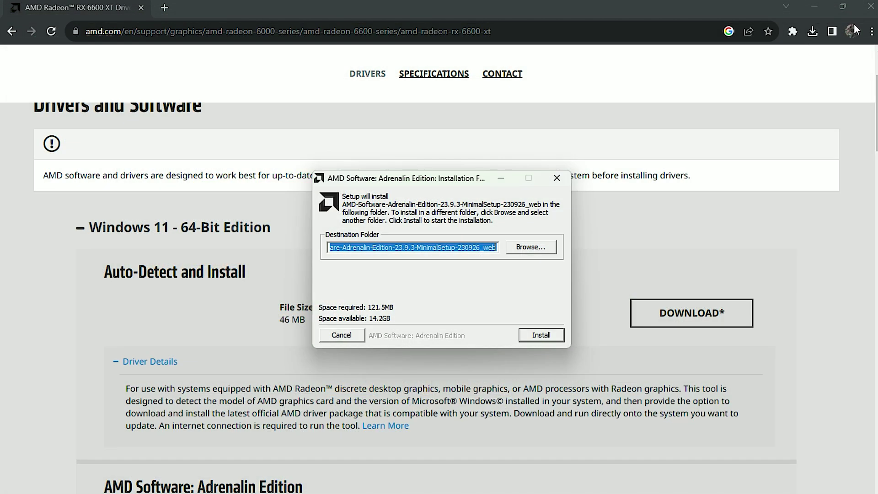
{"action": "left_click", "coordinate": [819, 11]}
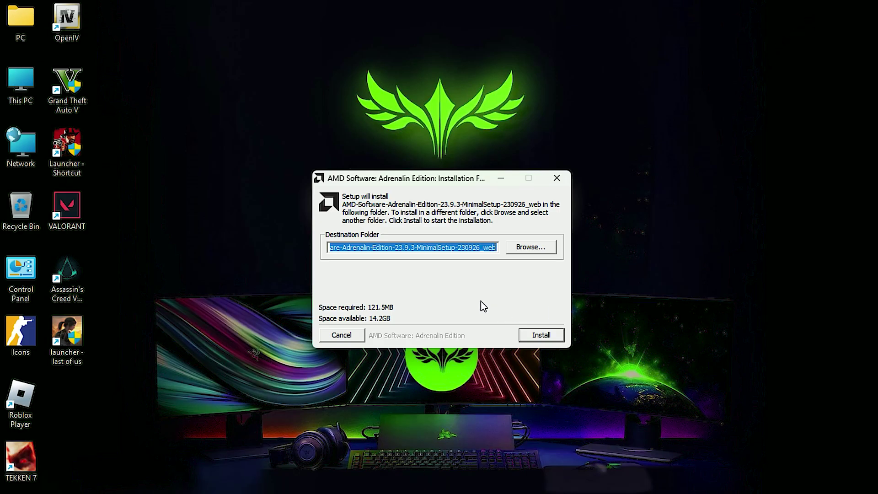
{"action": "key", "text": "Tab"}
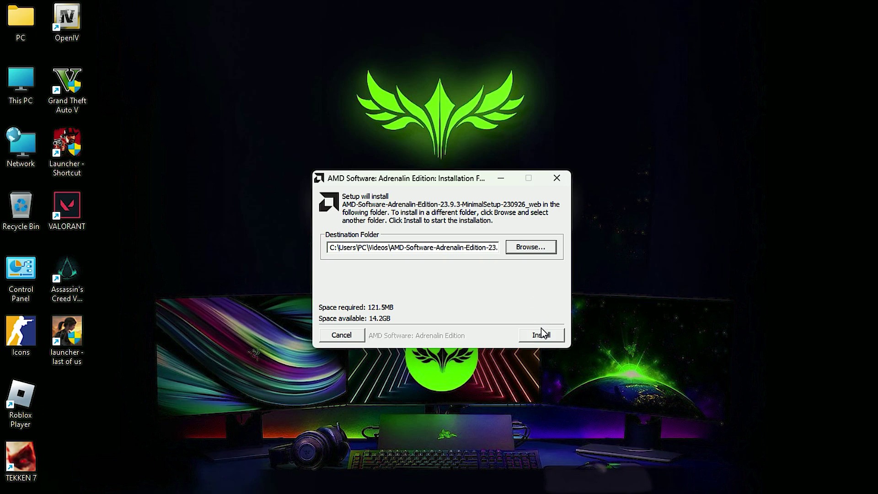
Extract the setup files, then list the RX 6600 XT driver versions: Adrenalin 23.9.3 and PRO 23.Q3.1
{"action": "left_click", "coordinate": [541, 336]}
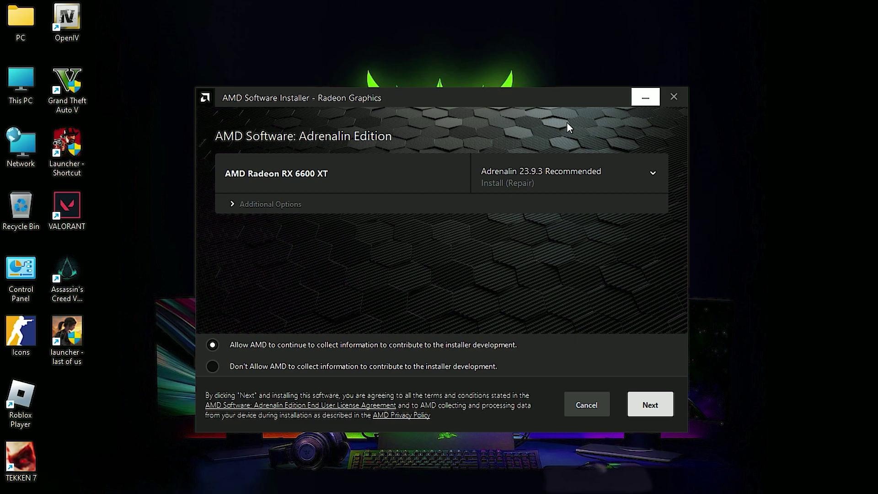
{"action": "left_click", "coordinate": [527, 176]}
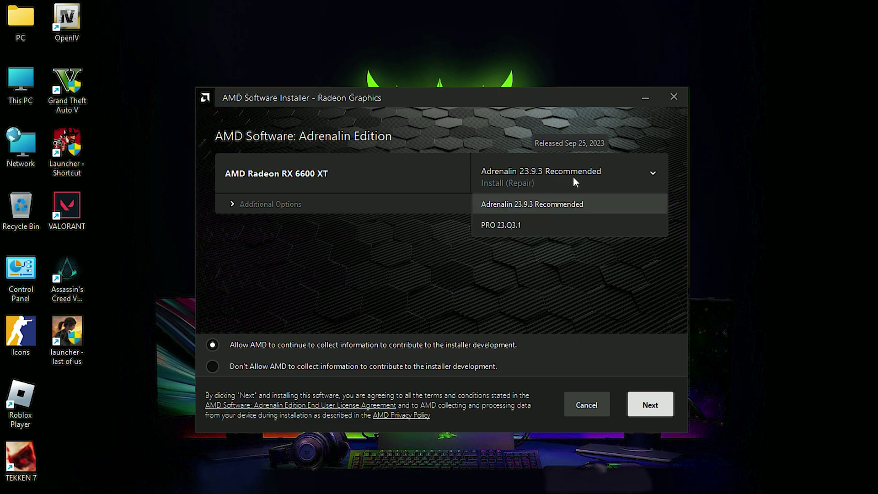